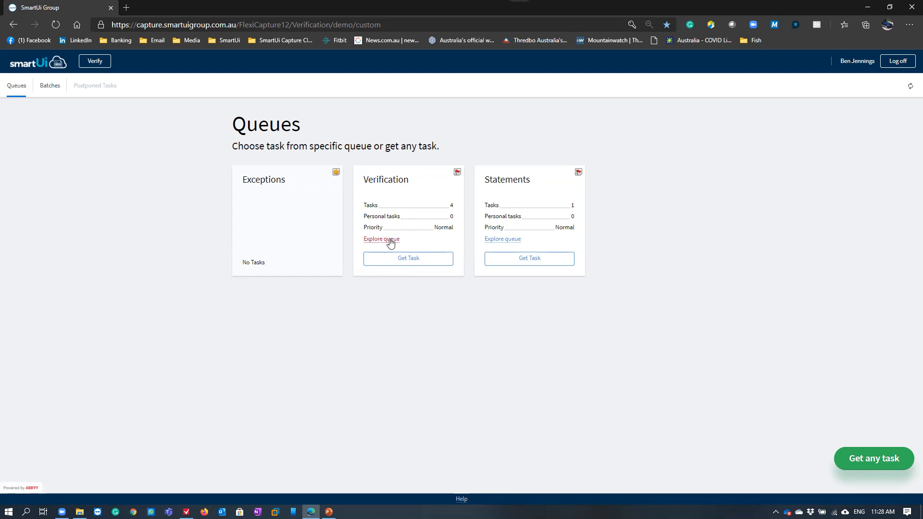
# Open the BUNNINGS GROUP LTD_6158 task from the Verification queue
pyautogui.click(389, 240)
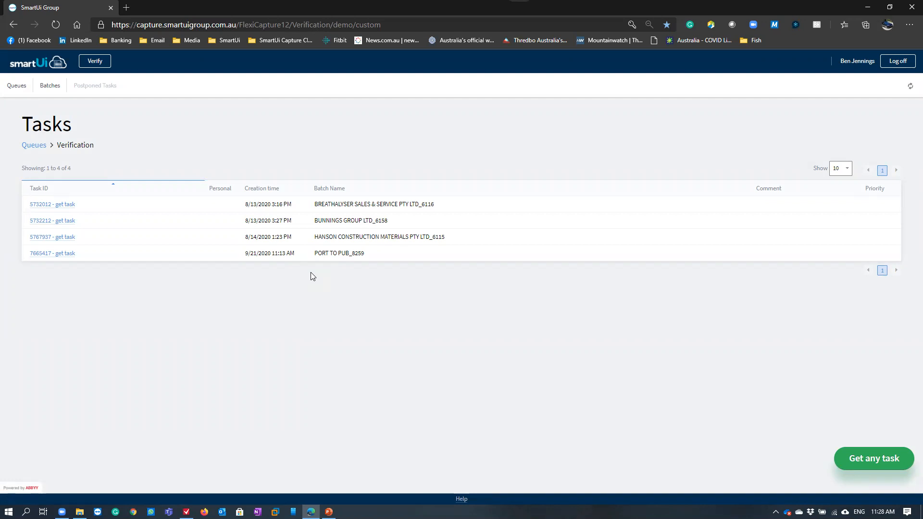
pyautogui.moveTo(313, 221); pyautogui.dragTo(374, 229)
pyautogui.click(402, 222)
pyautogui.click(71, 222)
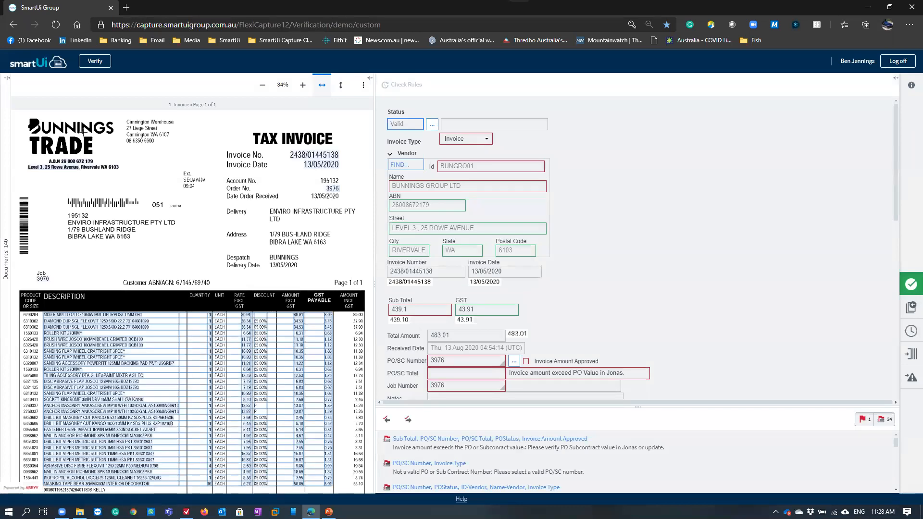
# Show the batch's document list, browse its invoices, and narrow the list to give the invoice image more room
pyautogui.click(8, 79)
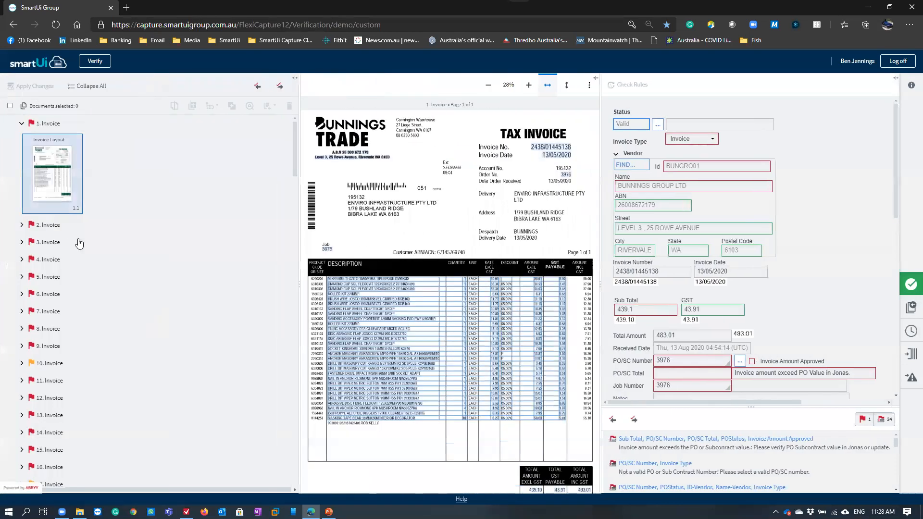
pyautogui.scroll(-3, 89, 298)
pyautogui.scroll(-20, 96, 317)
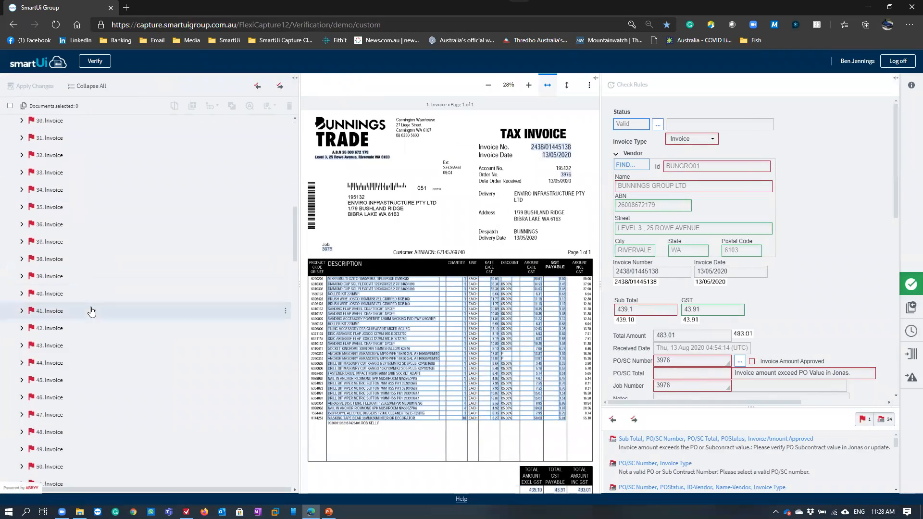
pyautogui.scroll(20, 110, 335)
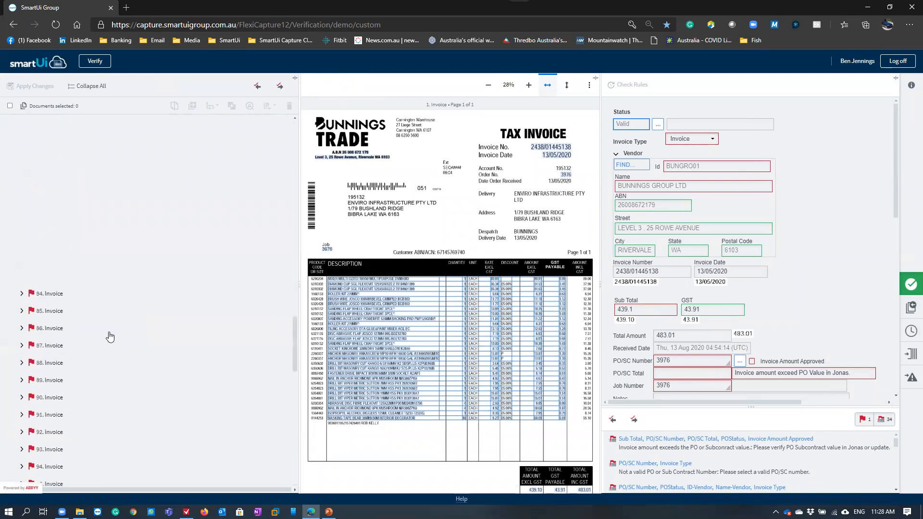
pyautogui.moveTo(298, 188); pyautogui.dragTo(124, 188)
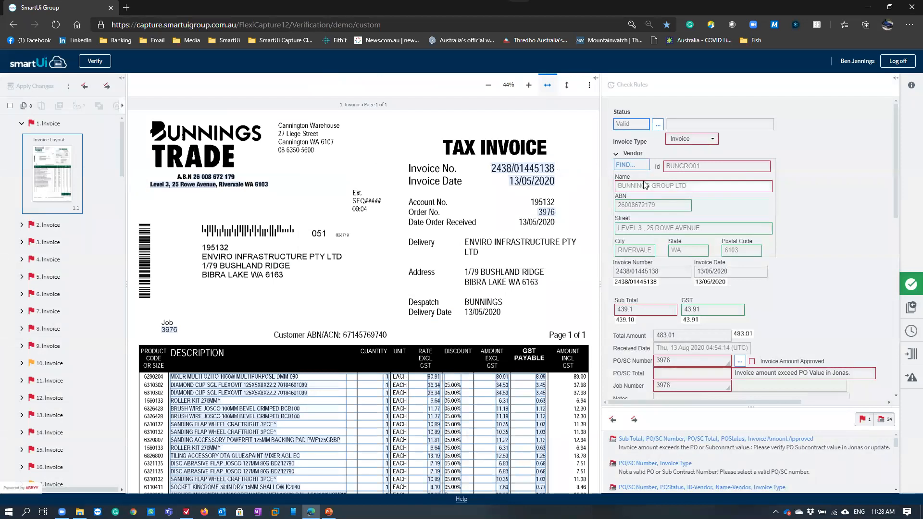
# Check the captured ABN, invoice number, invoice date, subtotal, GST and total amount against their source regions on the invoice image
pyautogui.click(674, 208)
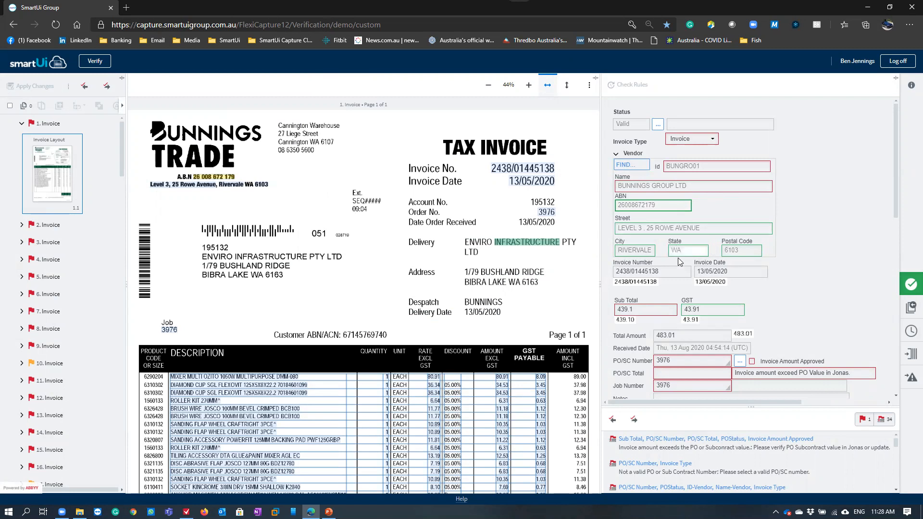
pyautogui.click(657, 272)
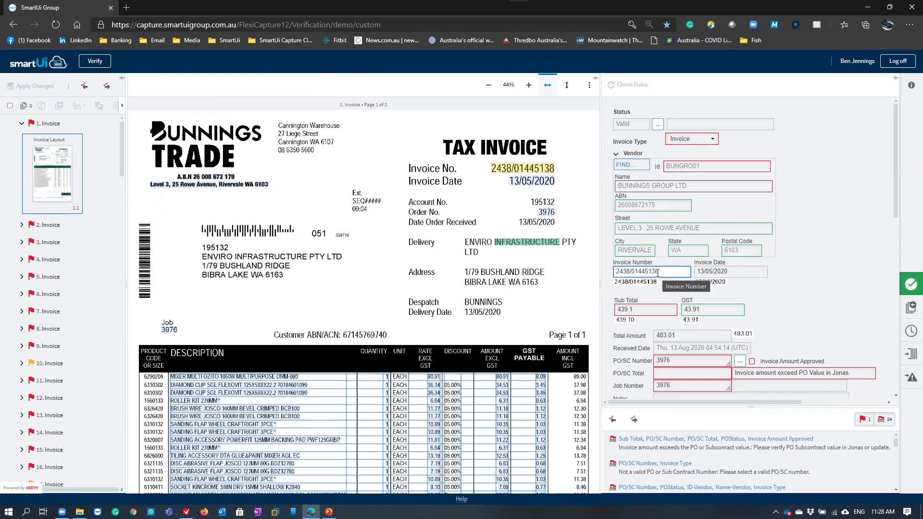
pyautogui.press('Tab')
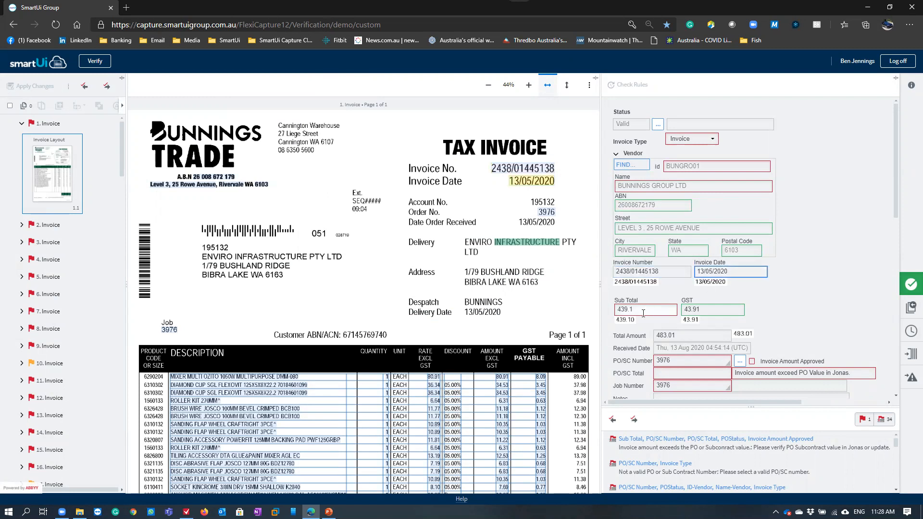
pyautogui.press('Tab')
pyautogui.press('Tab')
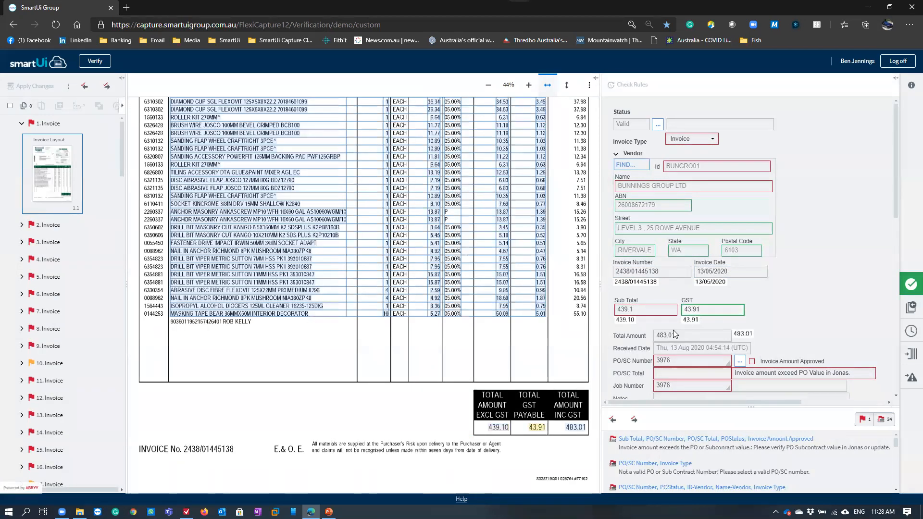
pyautogui.press('Tab')
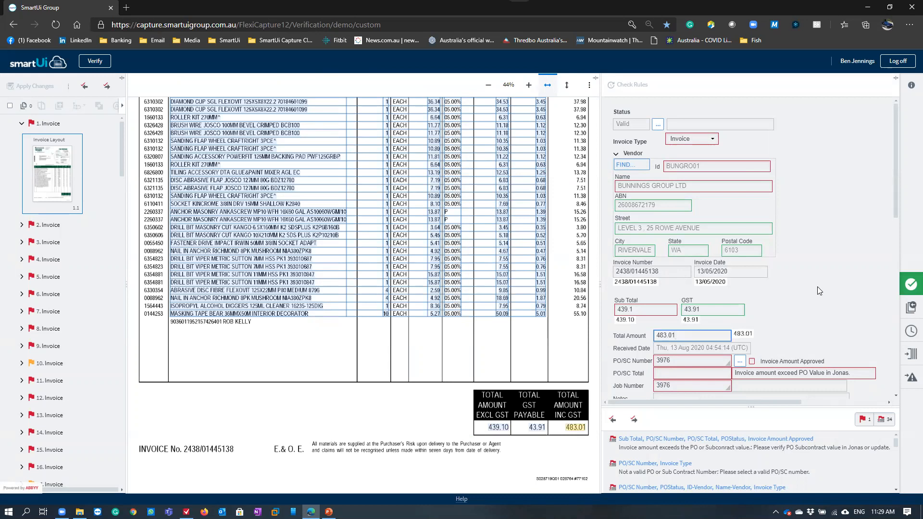
# Hide the document list and widen the data form so that more of the line item columns fit
pyautogui.click(124, 82)
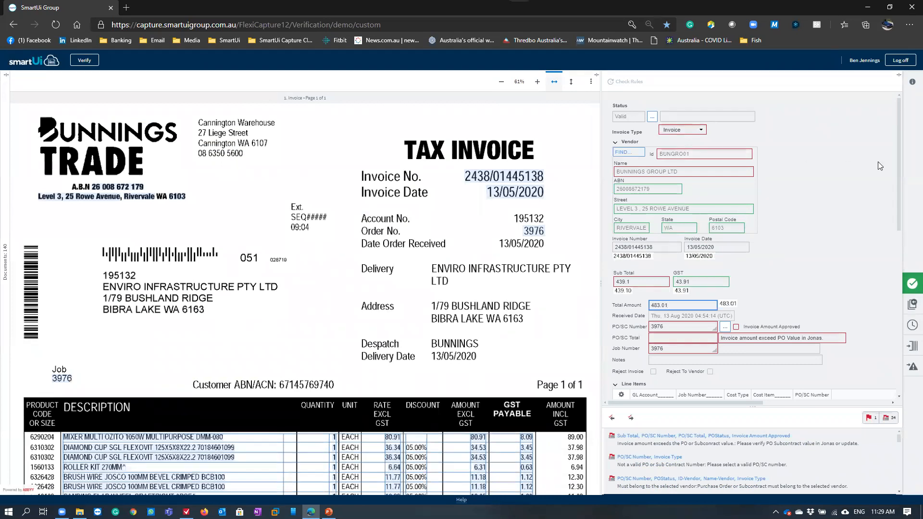
pyautogui.moveTo(898, 163); pyautogui.dragTo(899, 319)
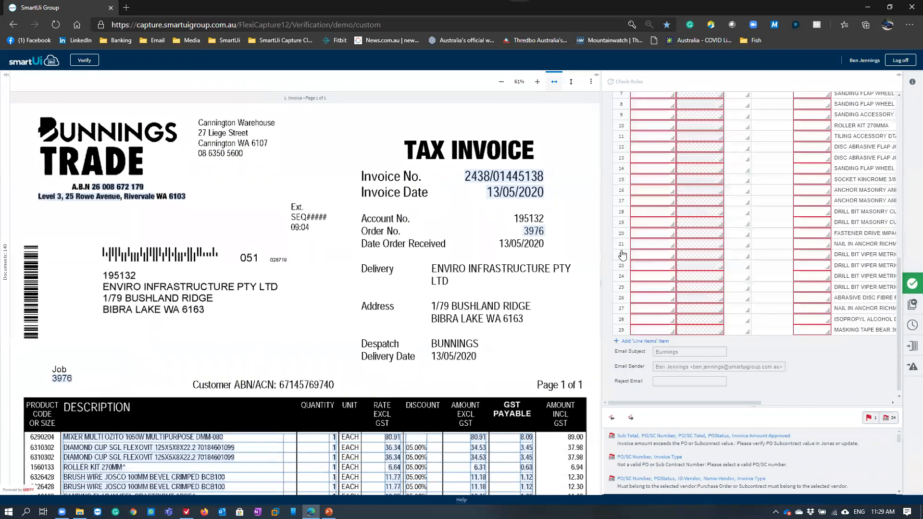
pyautogui.moveTo(606, 288); pyautogui.dragTo(467, 287)
pyautogui.moveTo(777, 402); pyautogui.dragTo(861, 402)
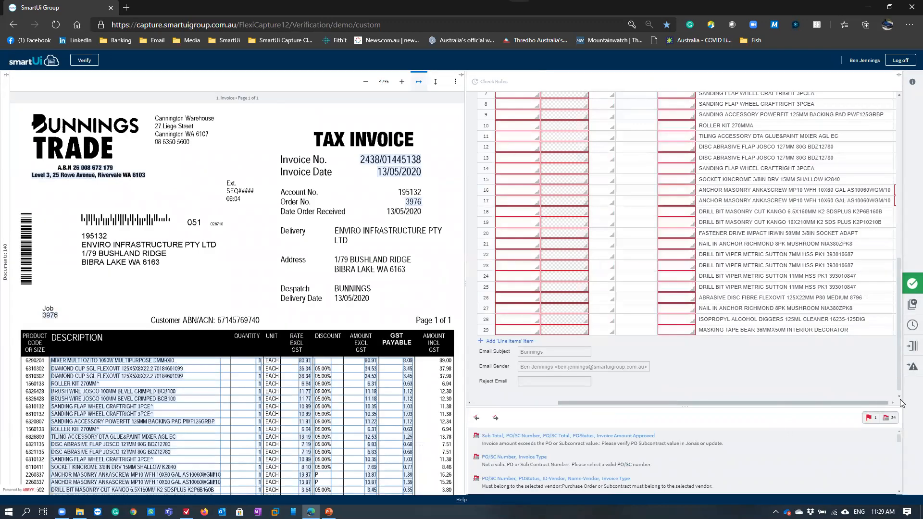
pyautogui.moveTo(899, 331); pyautogui.dragTo(877, 163)
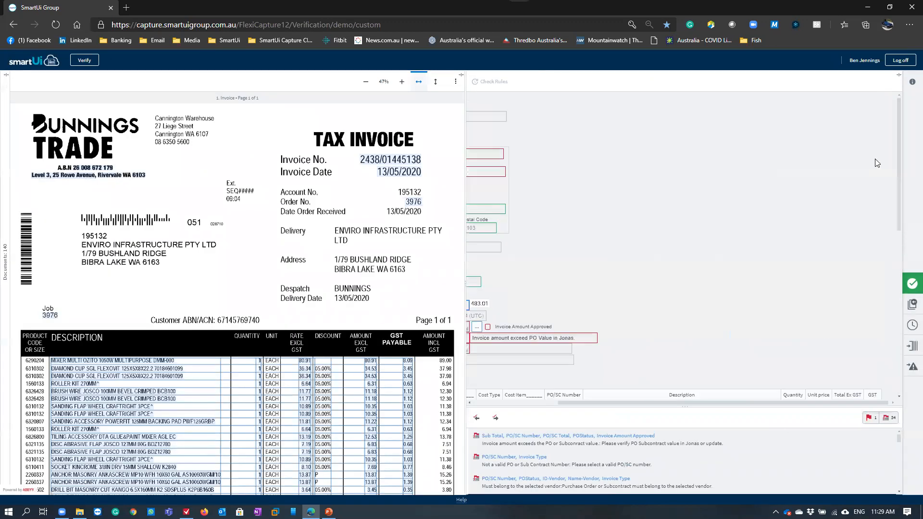
# Compare captured line item descriptions and amounts with their source regions in the invoice table
pyautogui.scroll(-2, 758, 264)
pyautogui.scroll(-3, 758, 263)
pyautogui.click(818, 238)
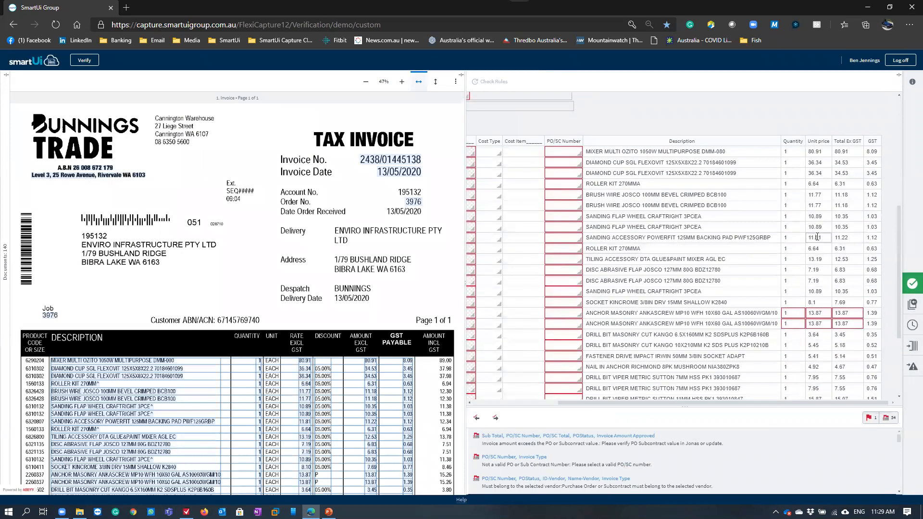
pyautogui.click(619, 269)
pyautogui.click(846, 206)
pyautogui.click(858, 249)
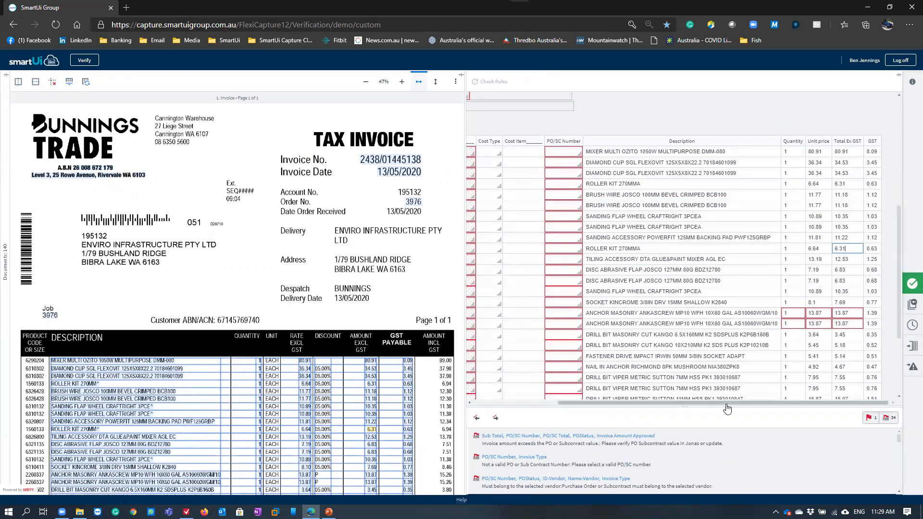
# View the available job numbers for the first line item and close the choices without selecting one
pyautogui.moveTo(613, 392); pyautogui.dragTo(597, 390)
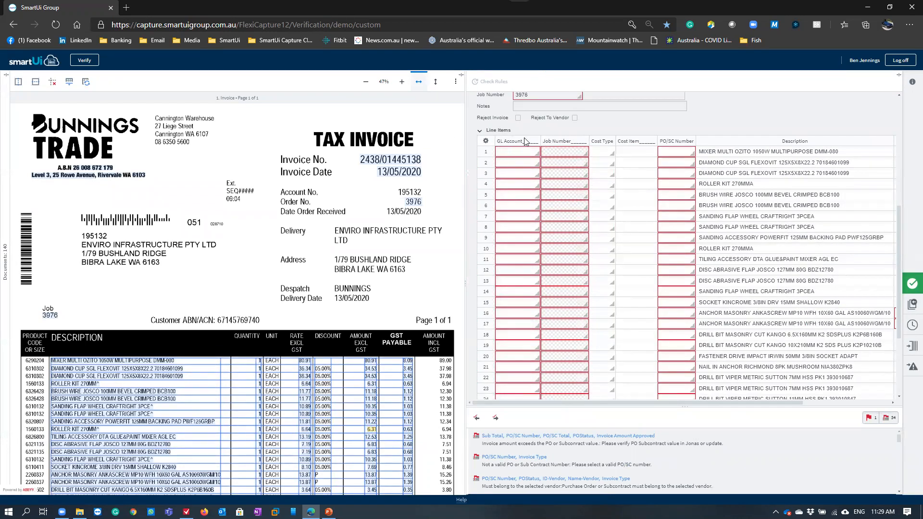
pyautogui.scroll(1, 537, 139)
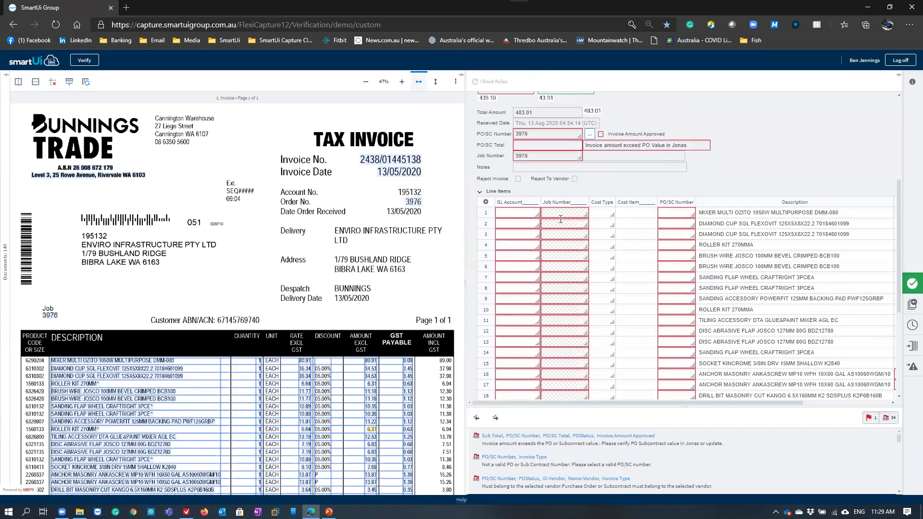
pyautogui.click(581, 213)
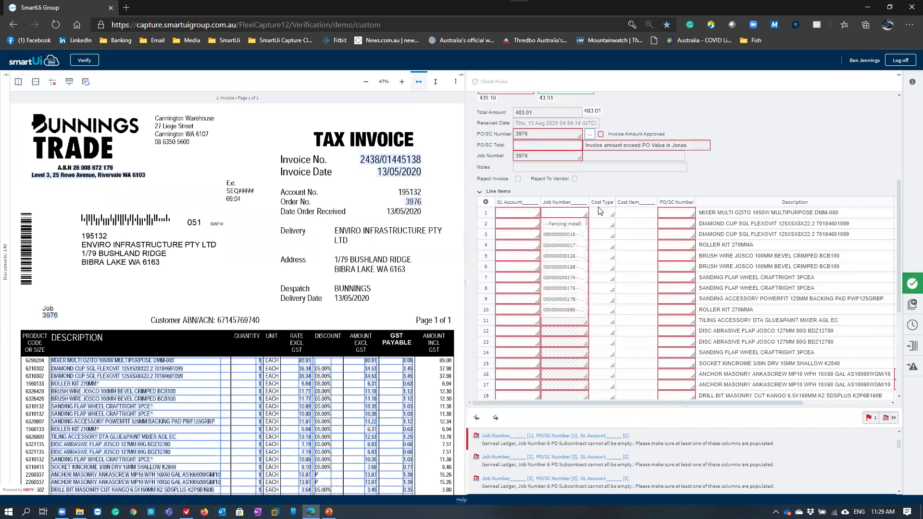
pyautogui.click(645, 179)
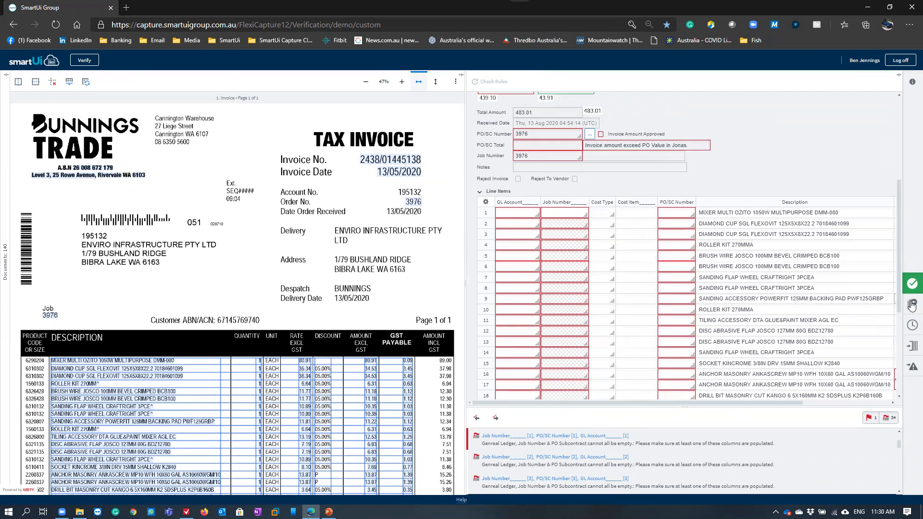
# Review the rule errors reported for the invoice and return to the purchase order and job fields
pyautogui.scroll(-10, 832, 293)
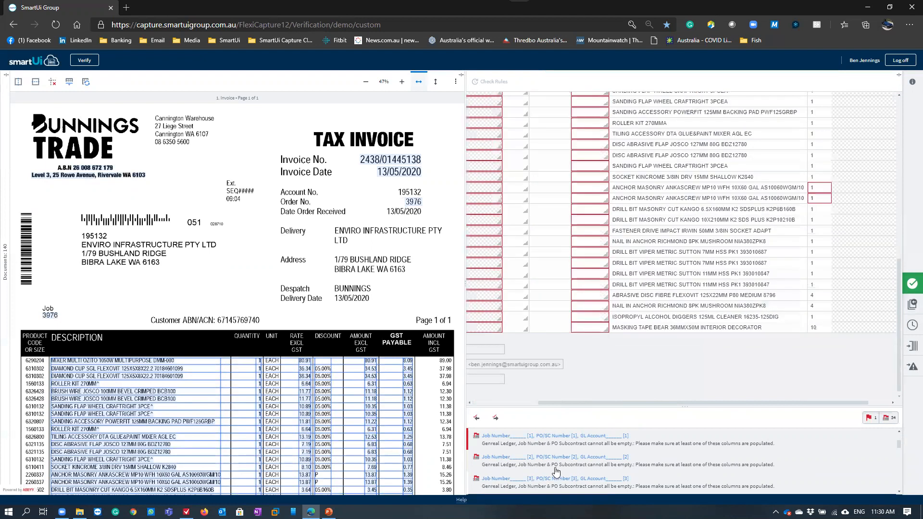
pyautogui.scroll(8, 556, 460)
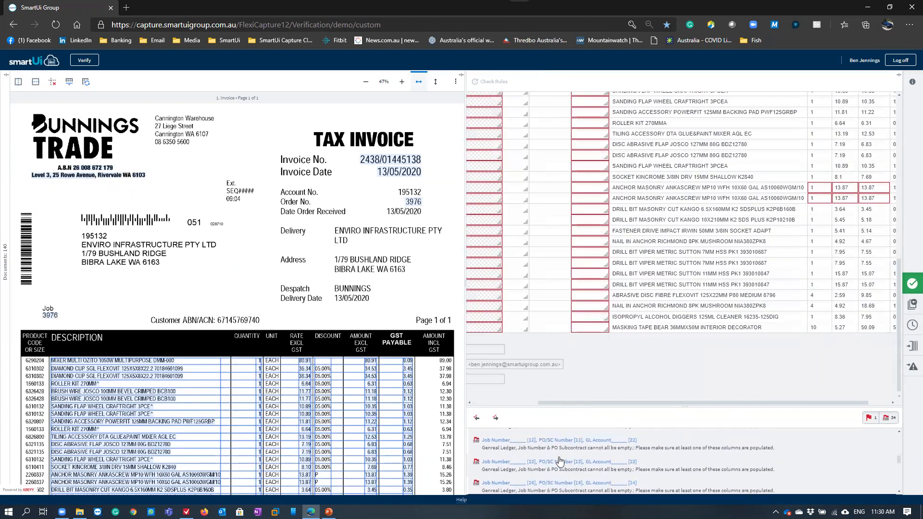
pyautogui.hscroll(-3, 596, 406)
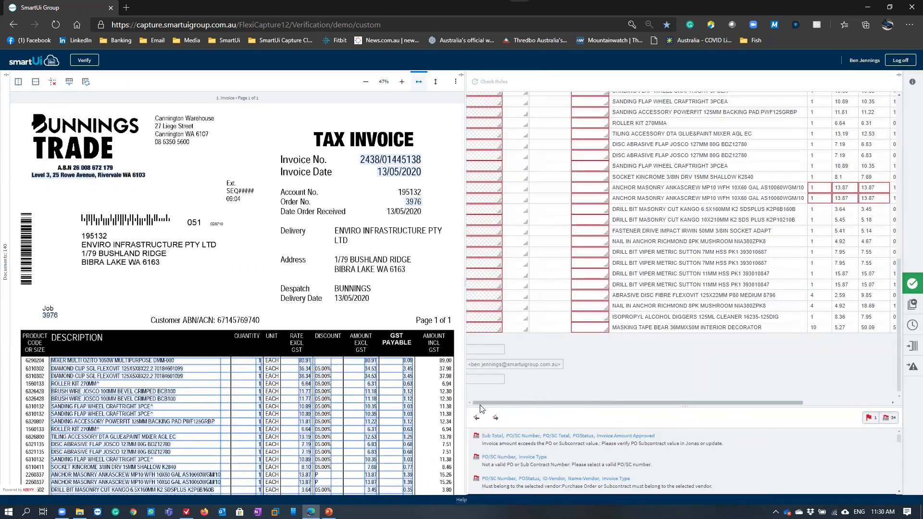
pyautogui.scroll(5, 586, 346)
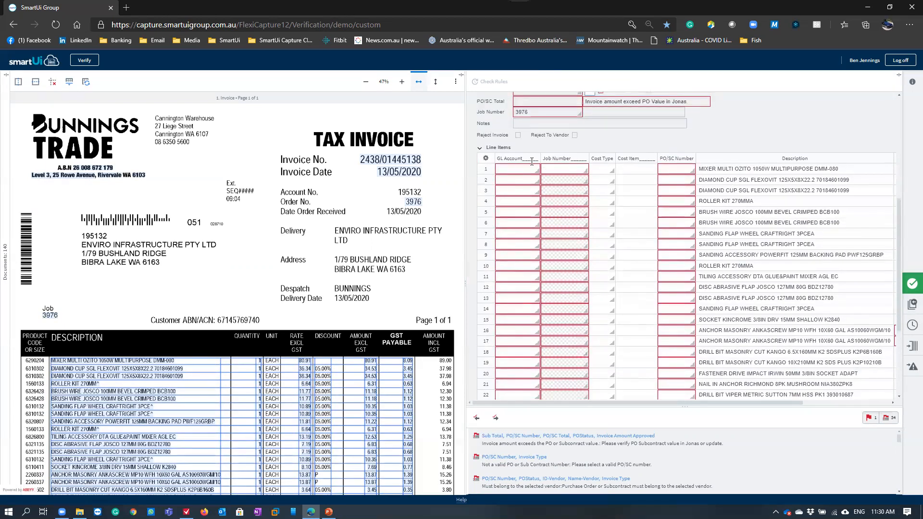
pyautogui.scroll(2, 689, 173)
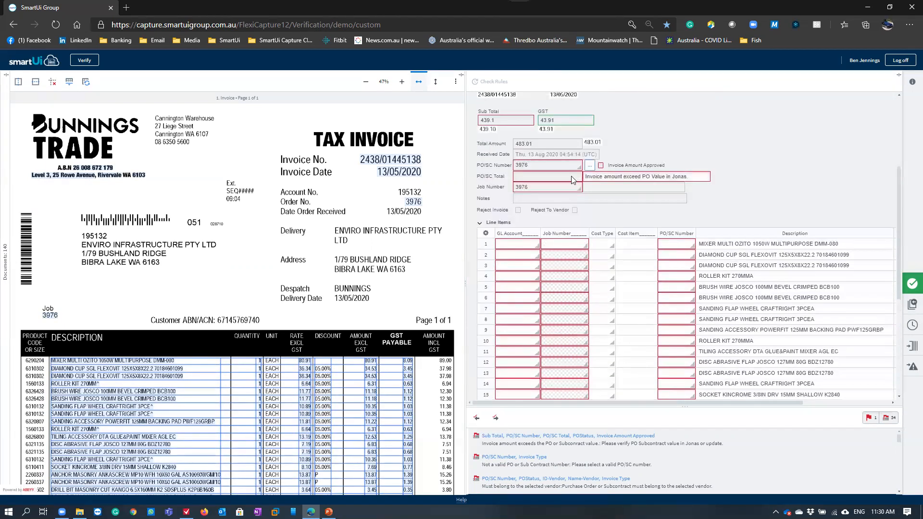
# Check where the Job Number and PO/SC Number were captured on the invoice, and view the available purchase order numbers without choosing one
pyautogui.click(533, 188)
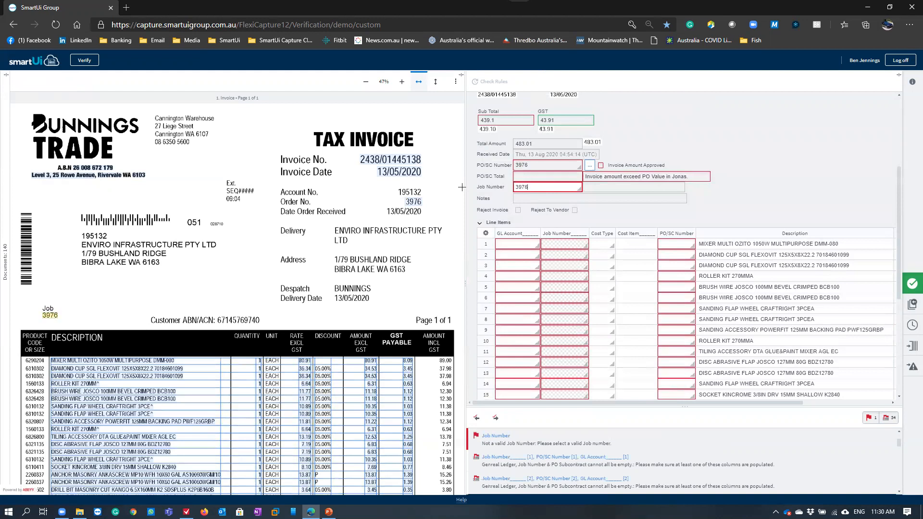
pyautogui.click(548, 166)
pyautogui.click(579, 166)
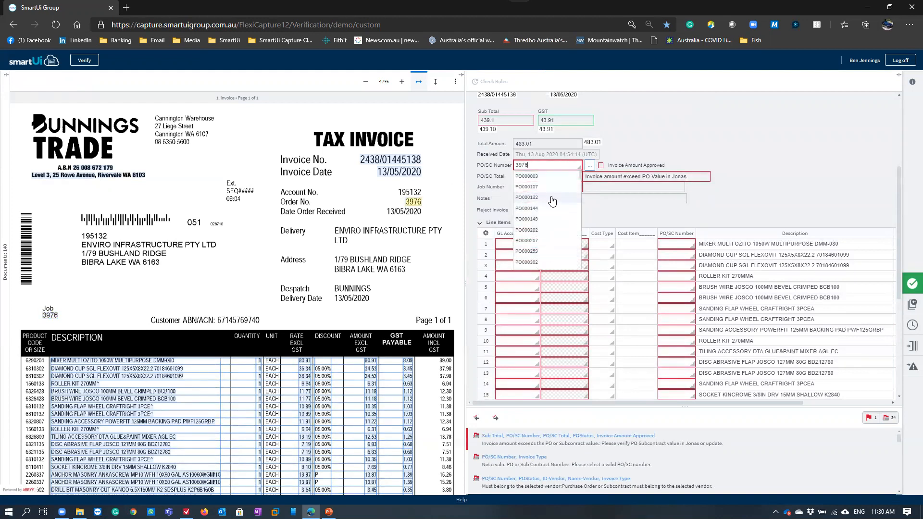
pyautogui.scroll(3, 585, 311)
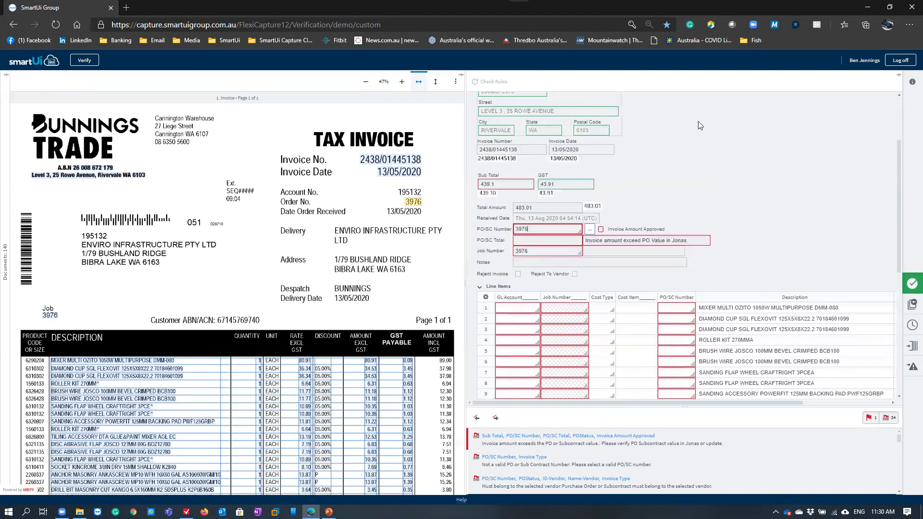
pyautogui.click(589, 302)
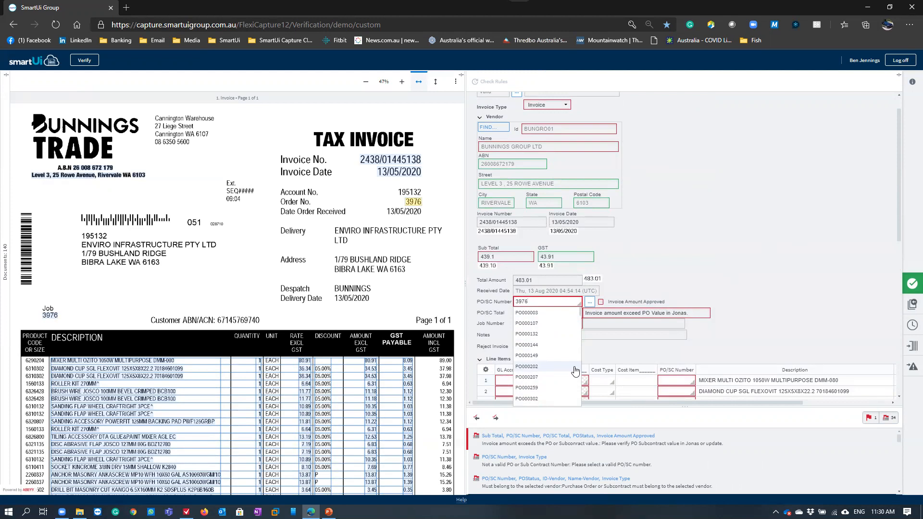
pyautogui.click(879, 310)
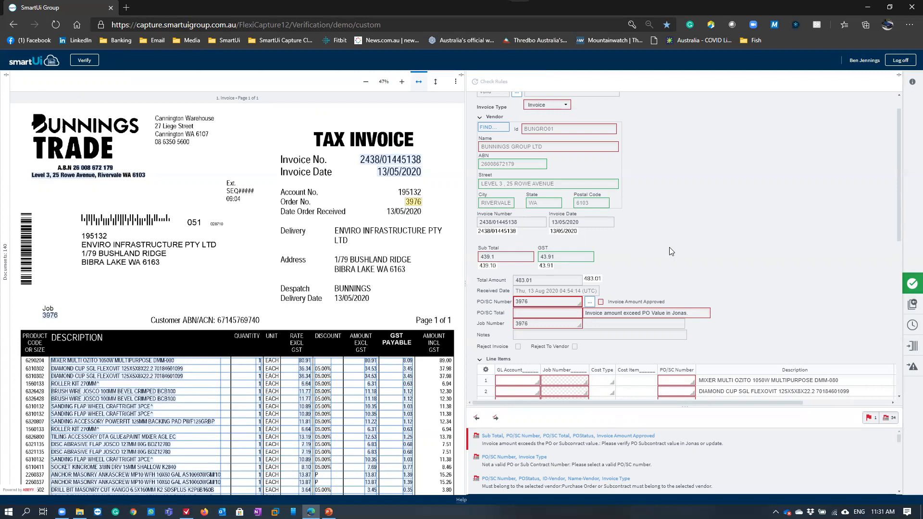
# Review the invoice's header fields and every line item down to the email details at the end of the form
pyautogui.scroll(-4, 673, 255)
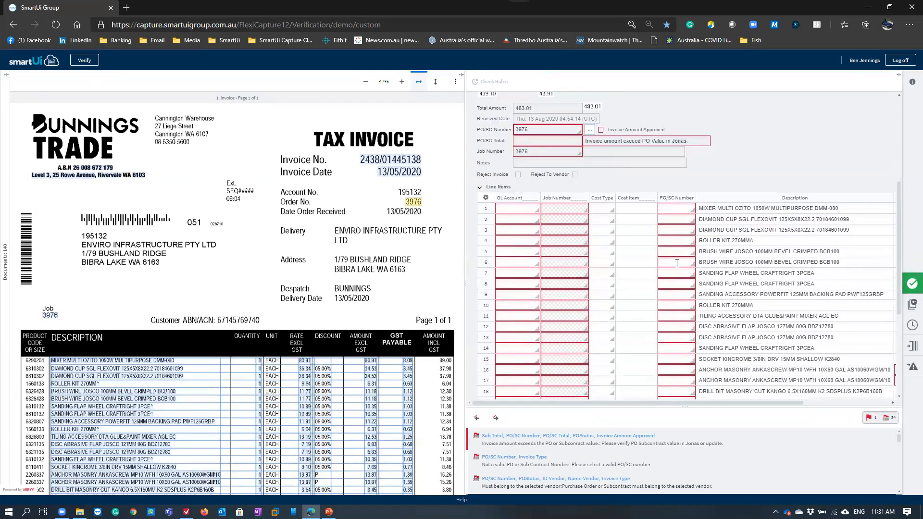
pyautogui.scroll(3, 721, 269)
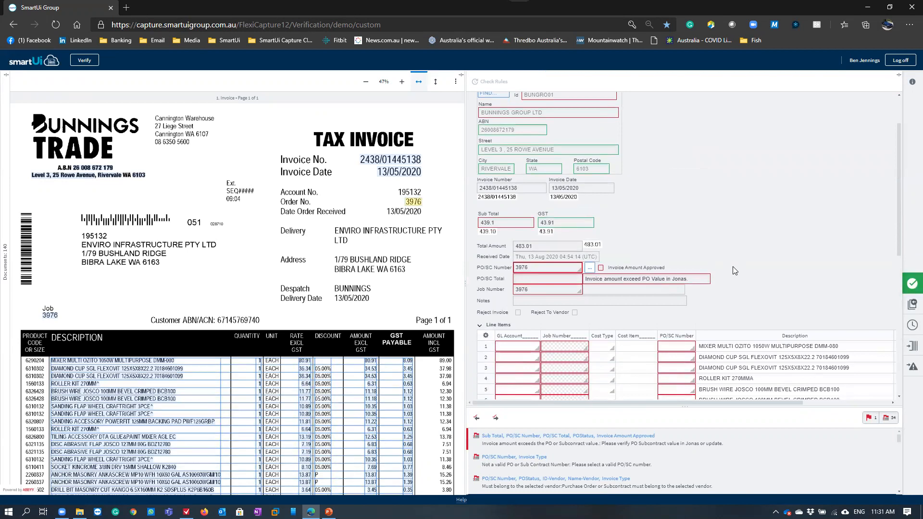
pyautogui.scroll(-3, 711, 269)
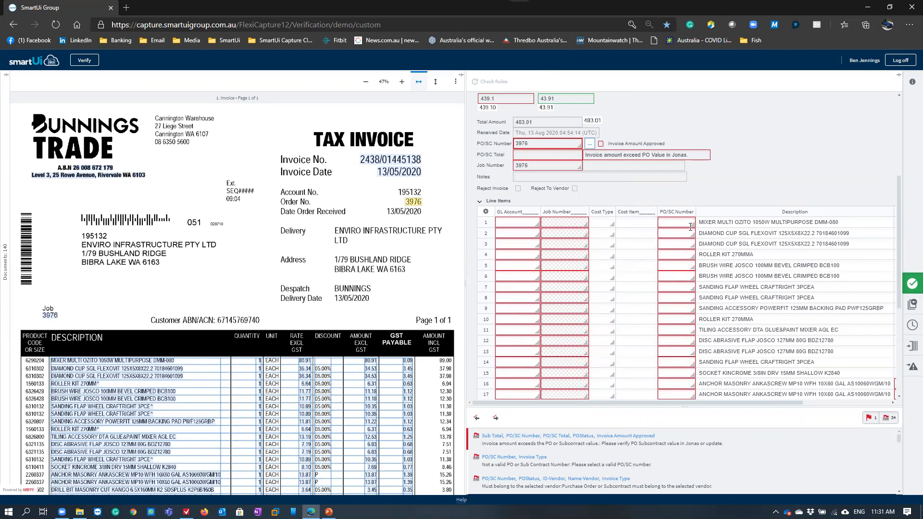
pyautogui.scroll(-2, 690, 230)
pyautogui.scroll(-2, 690, 230)
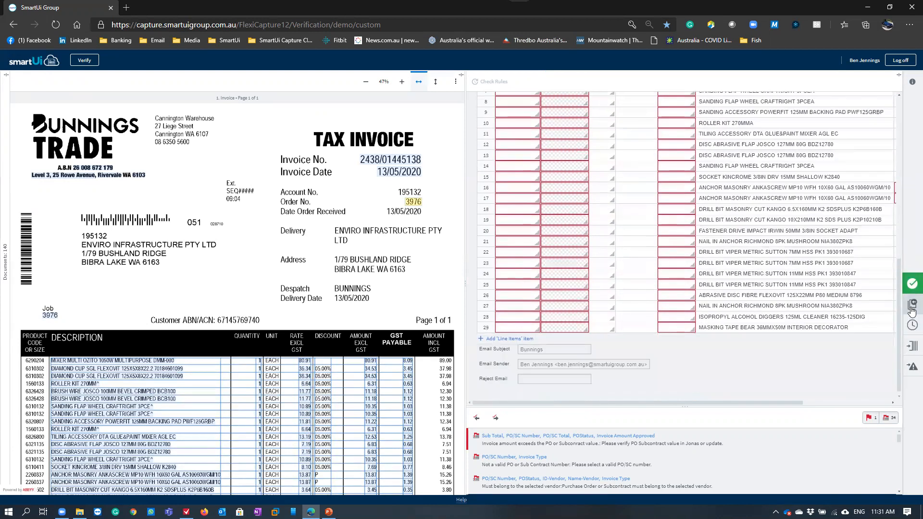
# Reject the Bunnings invoice task and open the Hanson Construction Materials task from the Verification queue
pyautogui.click(911, 307)
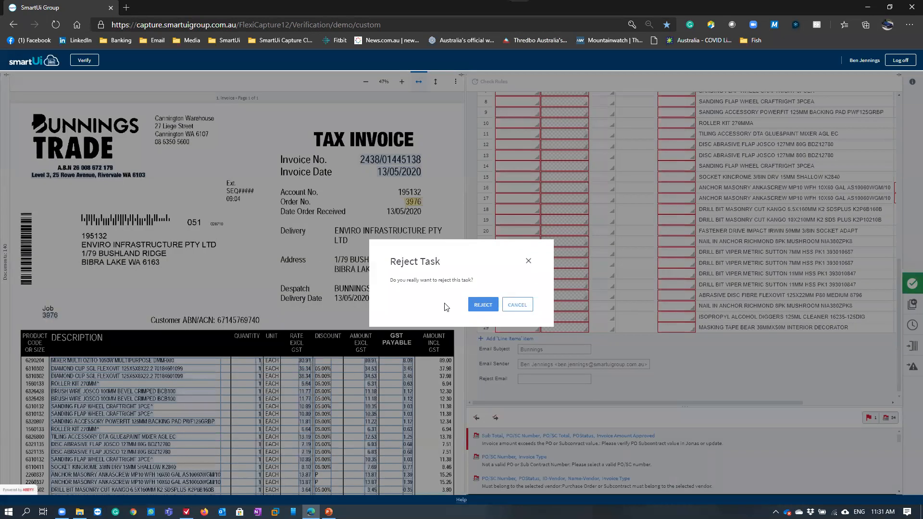
pyautogui.click(479, 307)
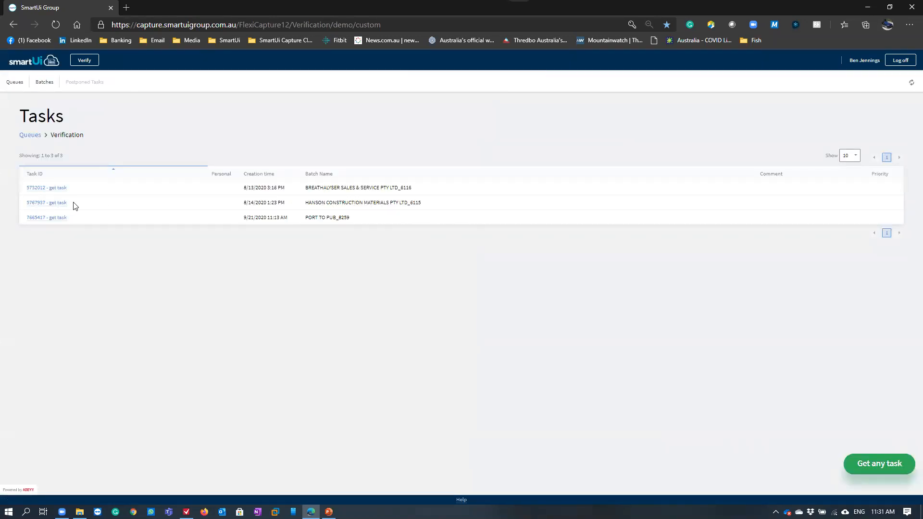
pyautogui.click(54, 203)
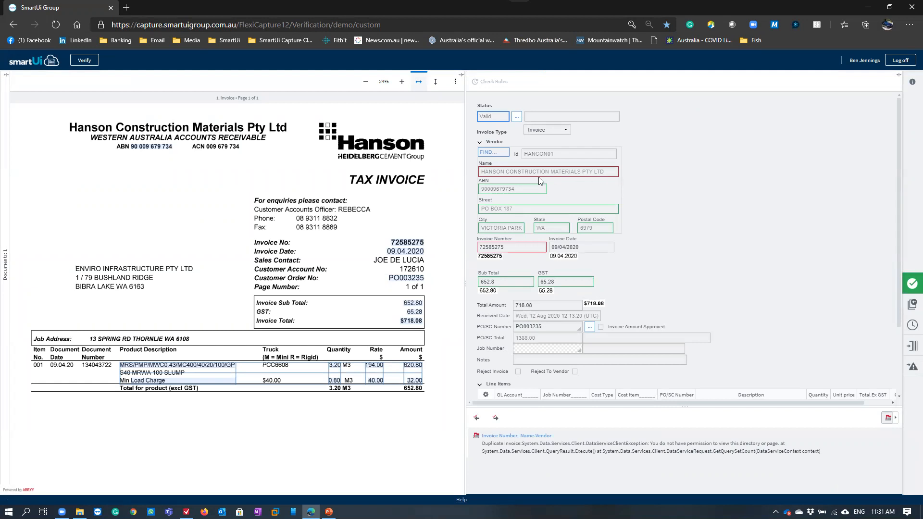
# Check where the vendor ABN, Invoice Number and Invoice Date were captured on the Hanson invoice
pyautogui.click(507, 191)
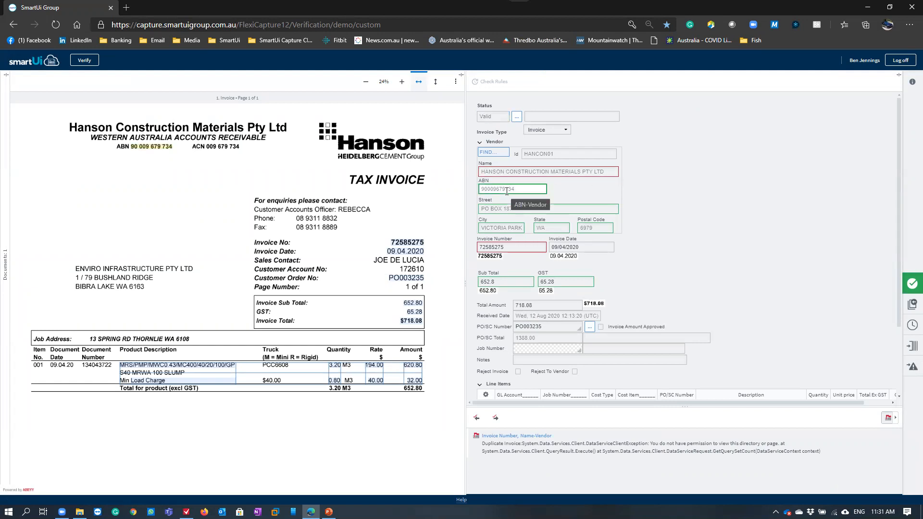
pyautogui.click(511, 247)
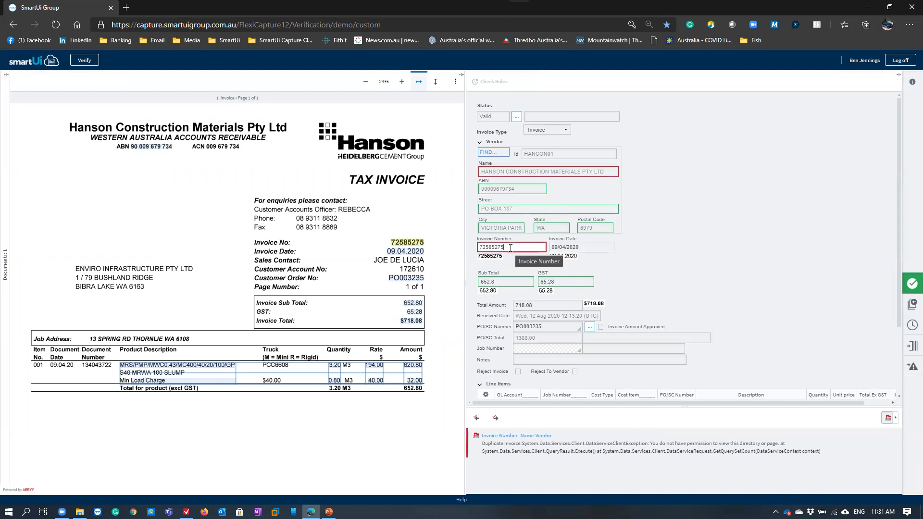
pyautogui.press('Tab')
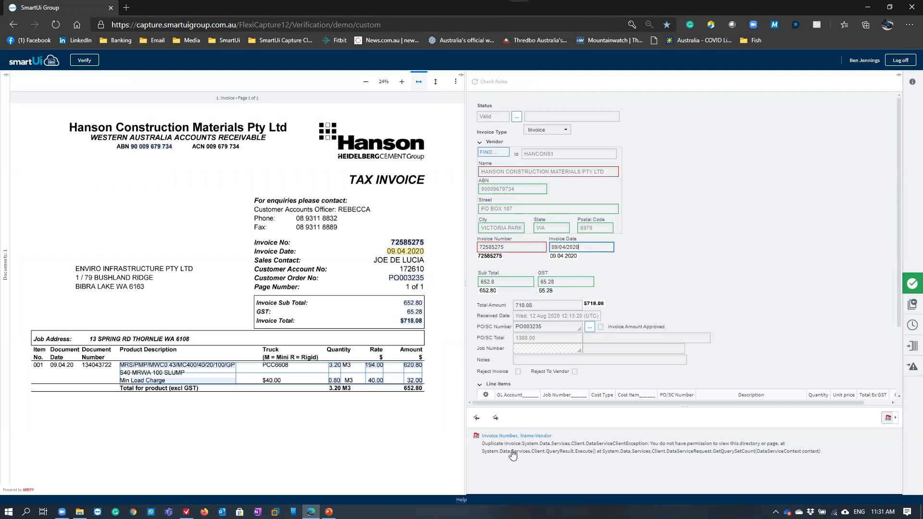
# Check the captured PO/SC Number against the Hanson invoice and review the PO/SC Total
pyautogui.scroll(-2, 855, 295)
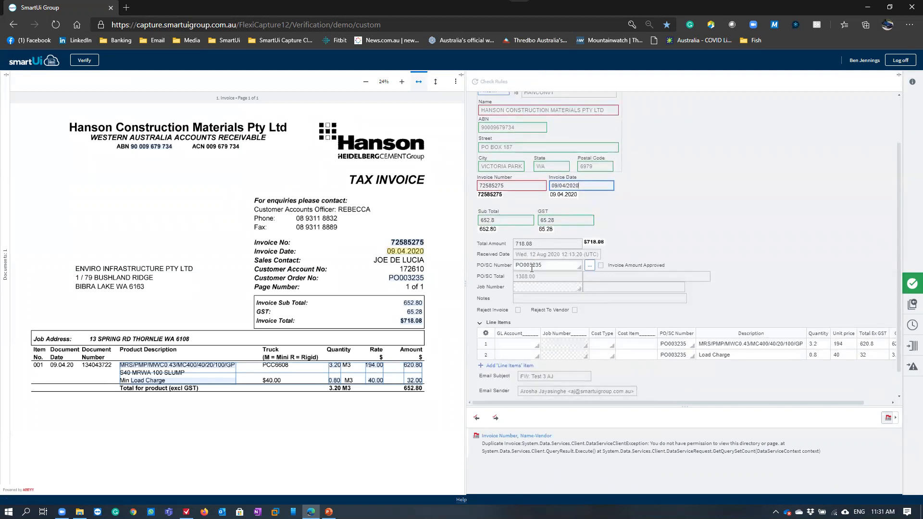
pyautogui.click(546, 267)
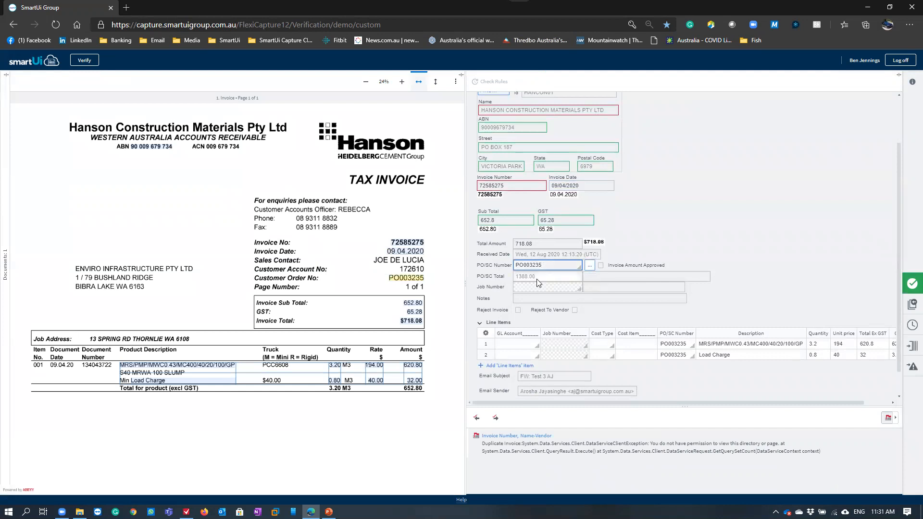
pyautogui.click(535, 278)
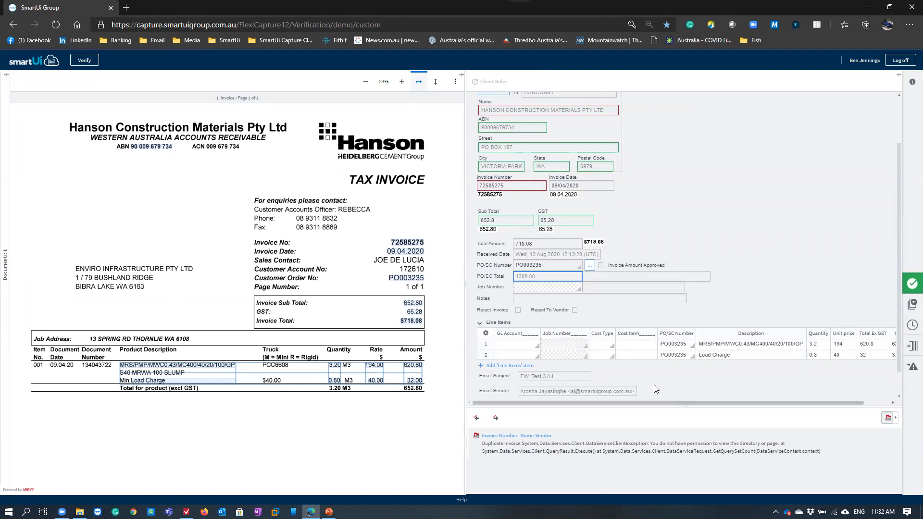
pyautogui.moveTo(648, 407)
pyautogui.mouseDown()
pyautogui.moveTo(808, 407)
pyautogui.moveTo(652, 397)
pyautogui.mouseUp()
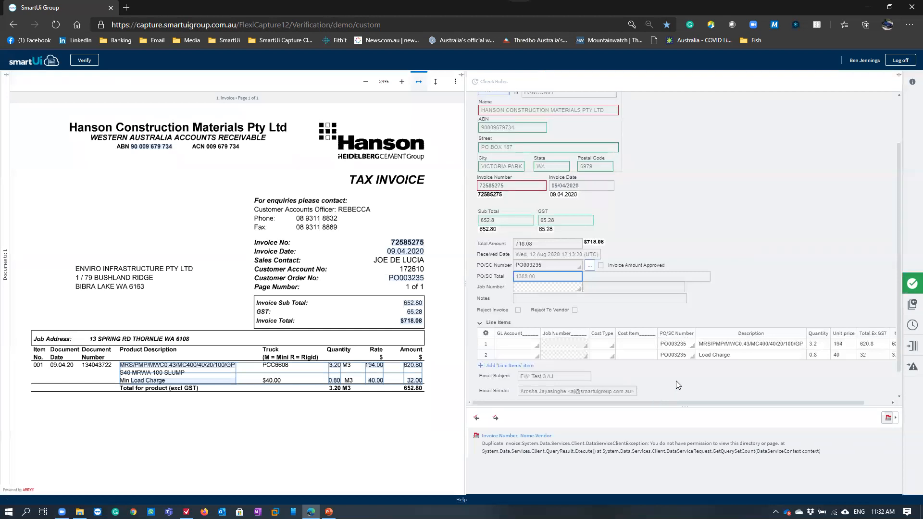
# Reject the Hanson invoice task and switch to the ABBYY FlexiCapture 12 Remote Verification Station
pyautogui.click(912, 304)
pyautogui.click(481, 304)
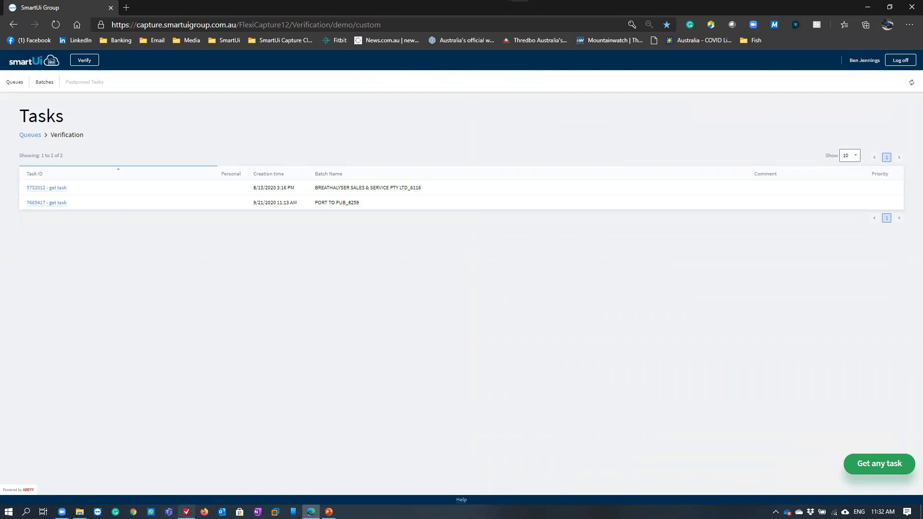
pyautogui.click(187, 511)
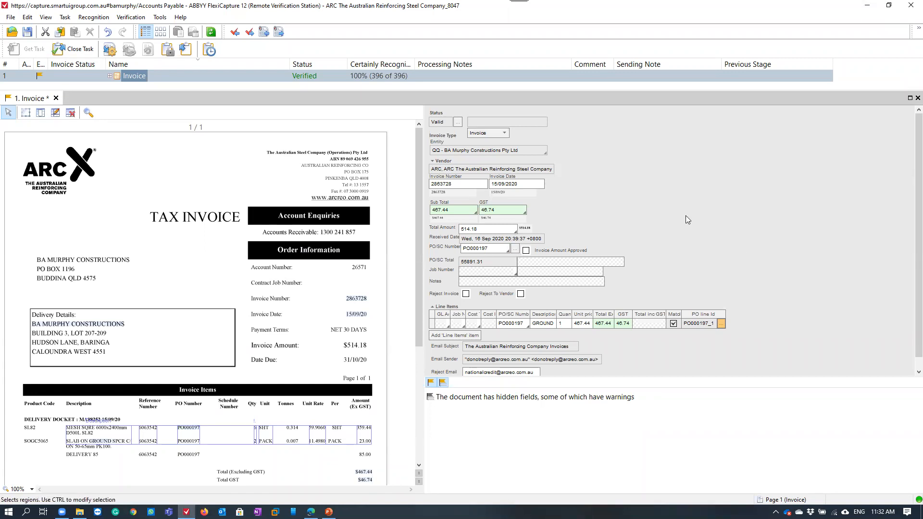
# Check the ARC invoice's PO/SC Number and PO/SC Total, and match its line item to purchase order line PO000197_1
pyautogui.click(490, 248)
pyautogui.moveTo(484, 261); pyautogui.dragTo(456, 266)
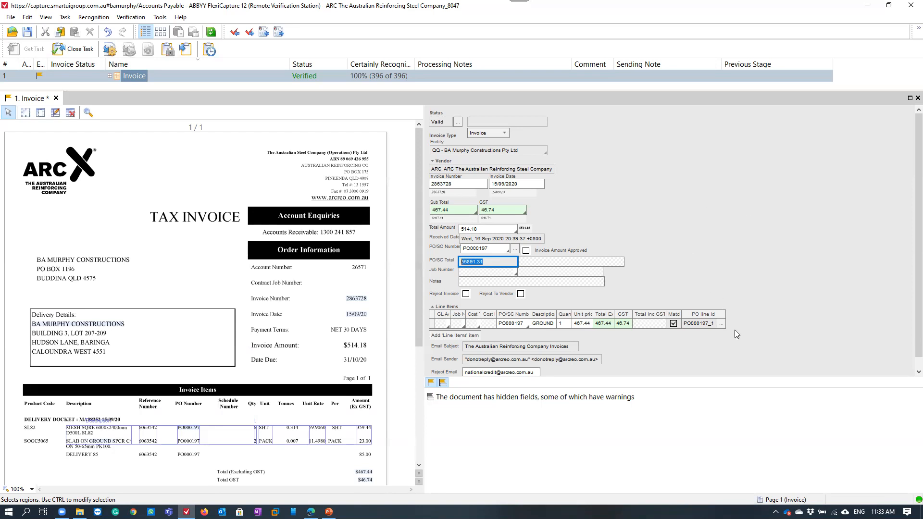
pyautogui.click(722, 325)
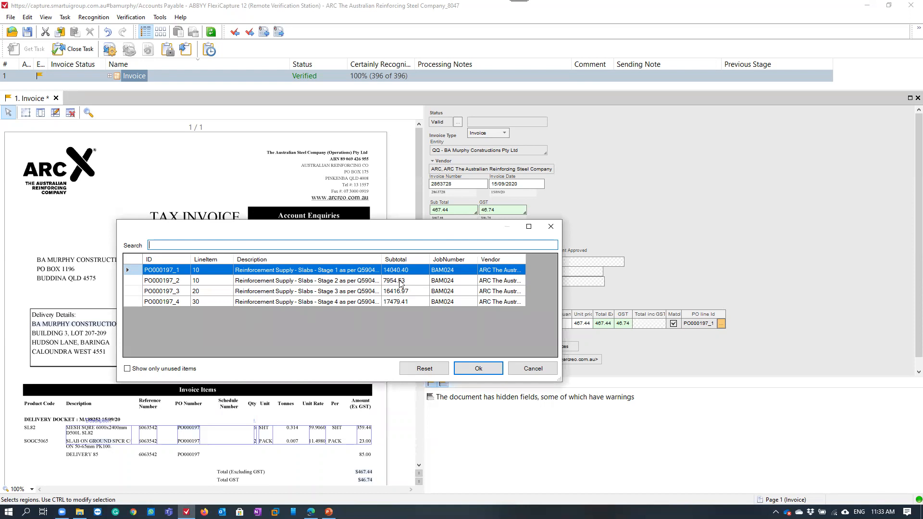
pyautogui.click(478, 368)
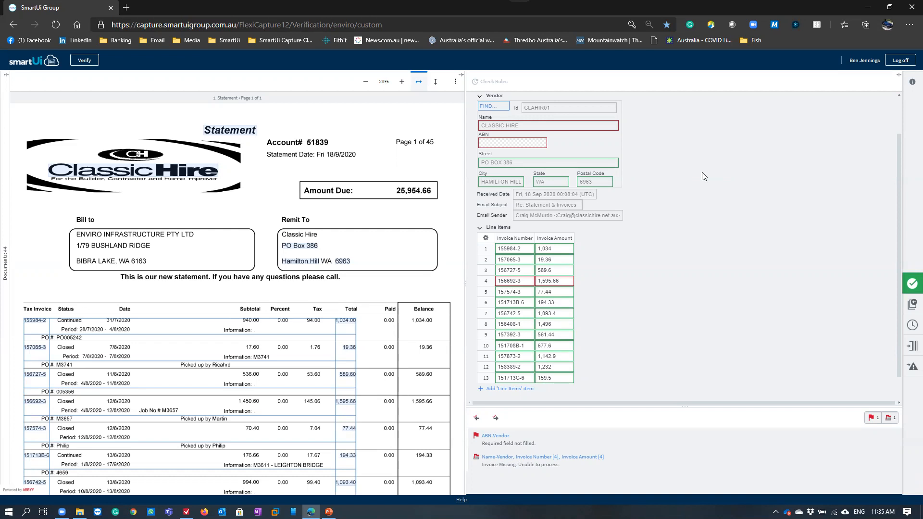
# Review the Classic Hire statement's line items and check where the first two invoice entries were captured
pyautogui.scroll(-4, 139, 175)
pyautogui.scroll(4, 139, 175)
pyautogui.click(526, 248)
pyautogui.click(523, 259)
pyautogui.press('Tab')
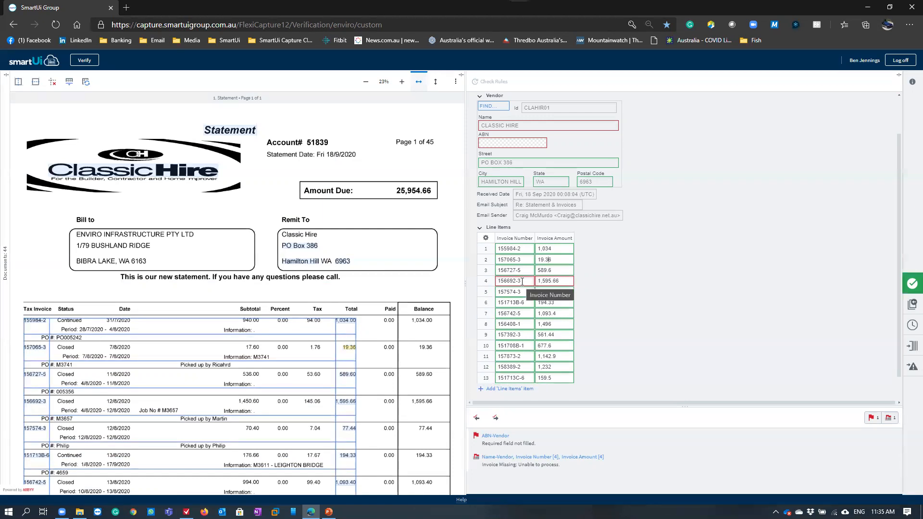
# Check where the Invoice Amount and Invoice Number of line item 4 were captured on the Classic Hire statement
pyautogui.click(563, 281)
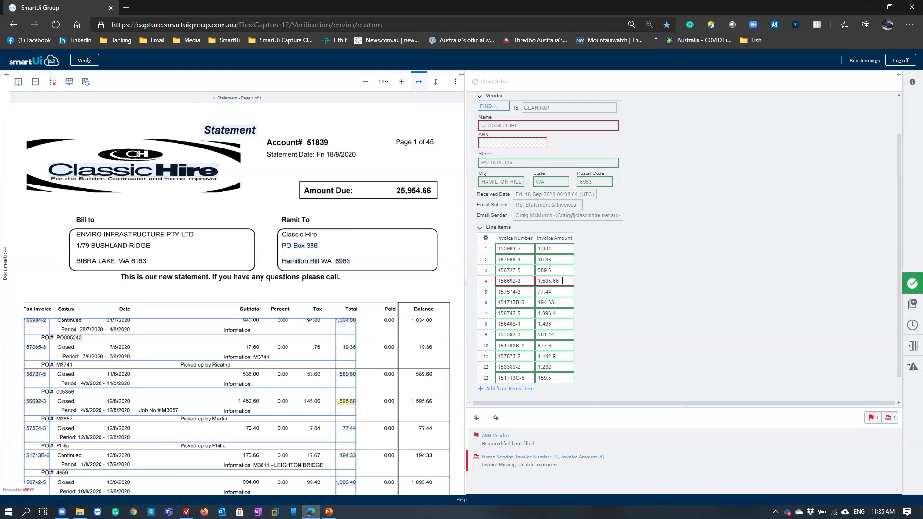
pyautogui.click(529, 278)
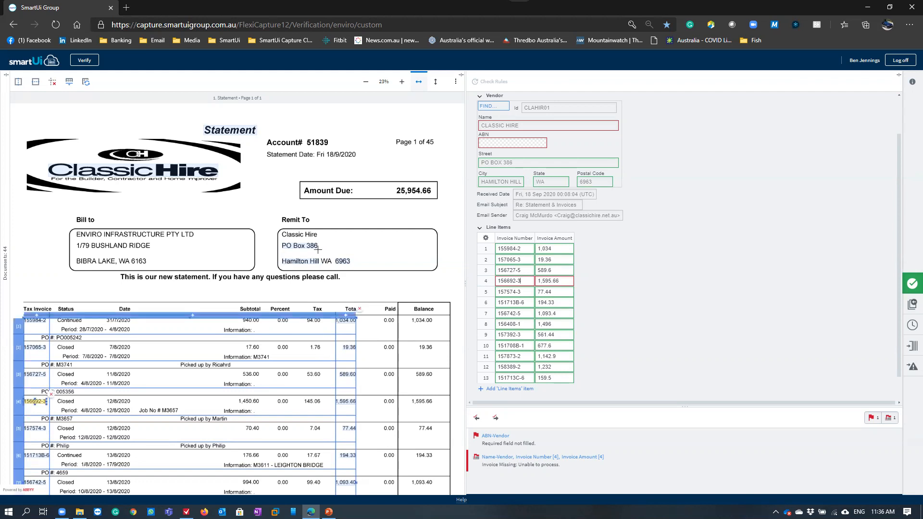
pyautogui.scroll(-4, 344, 241)
pyautogui.scroll(4, 345, 241)
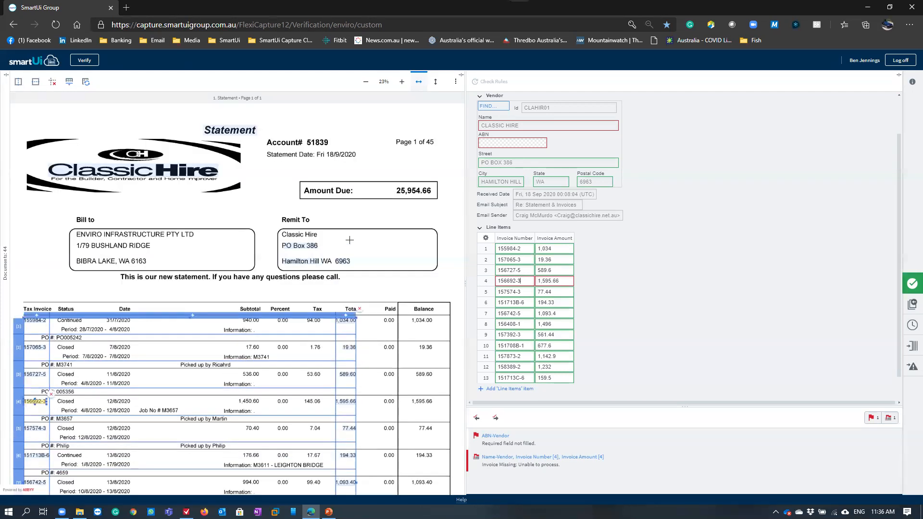
# Reject the Classic Hire statement task
pyautogui.click(911, 303)
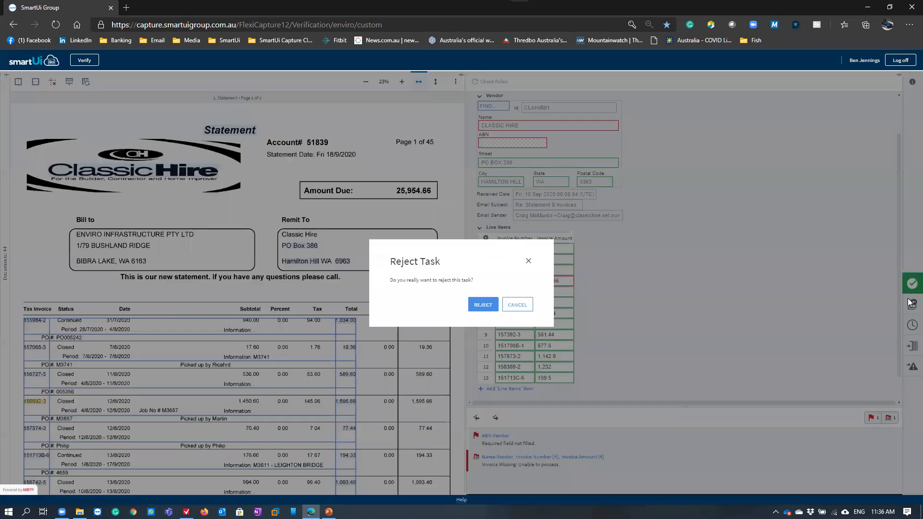
pyautogui.click(481, 303)
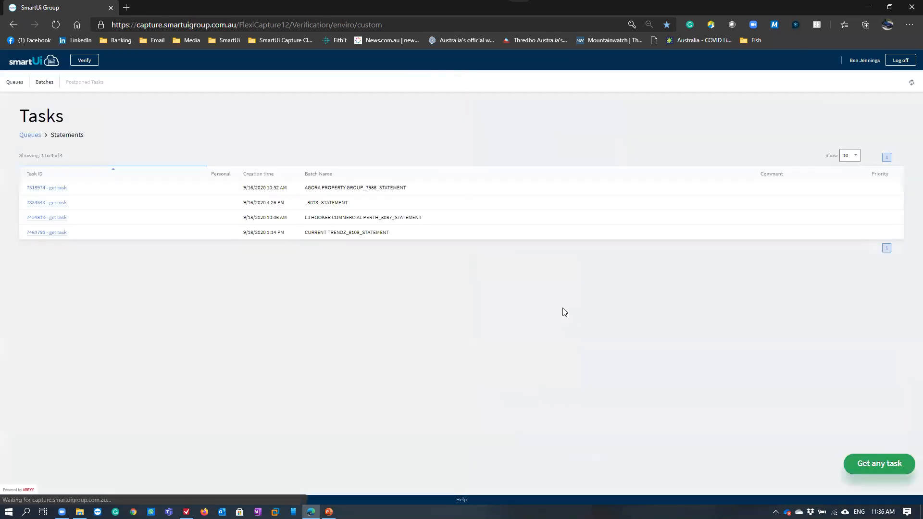